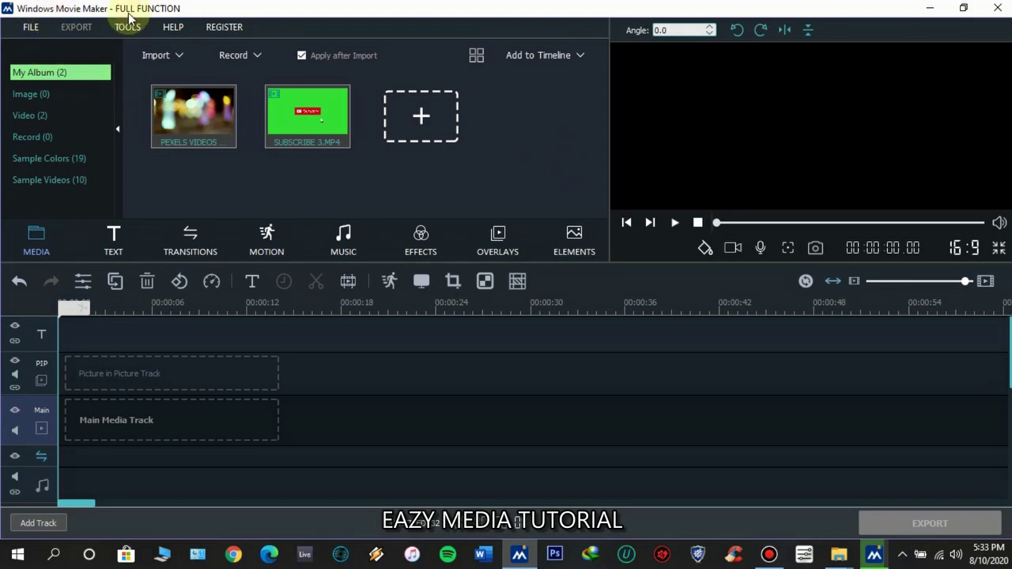
click(487, 110)
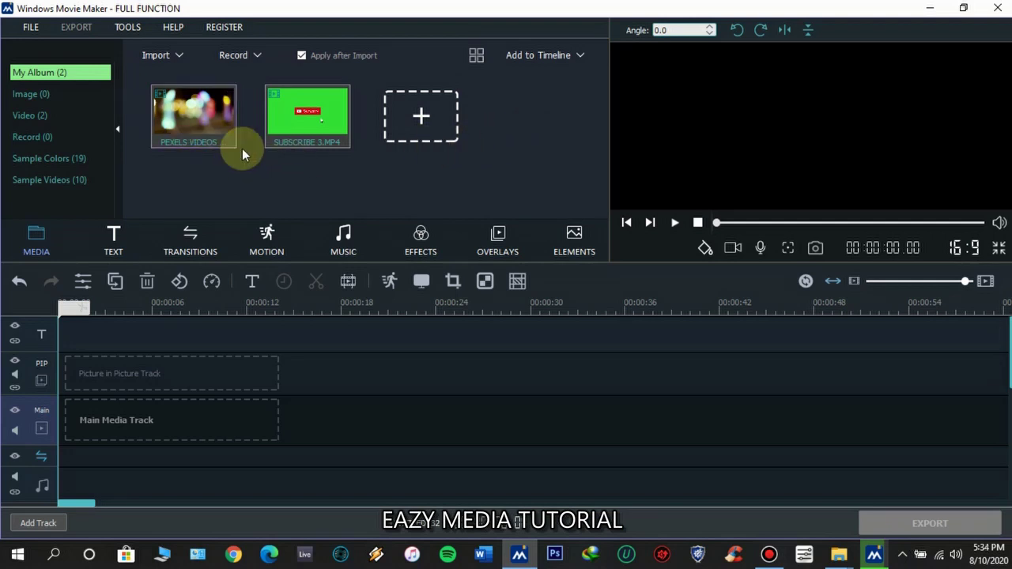
click(295, 129)
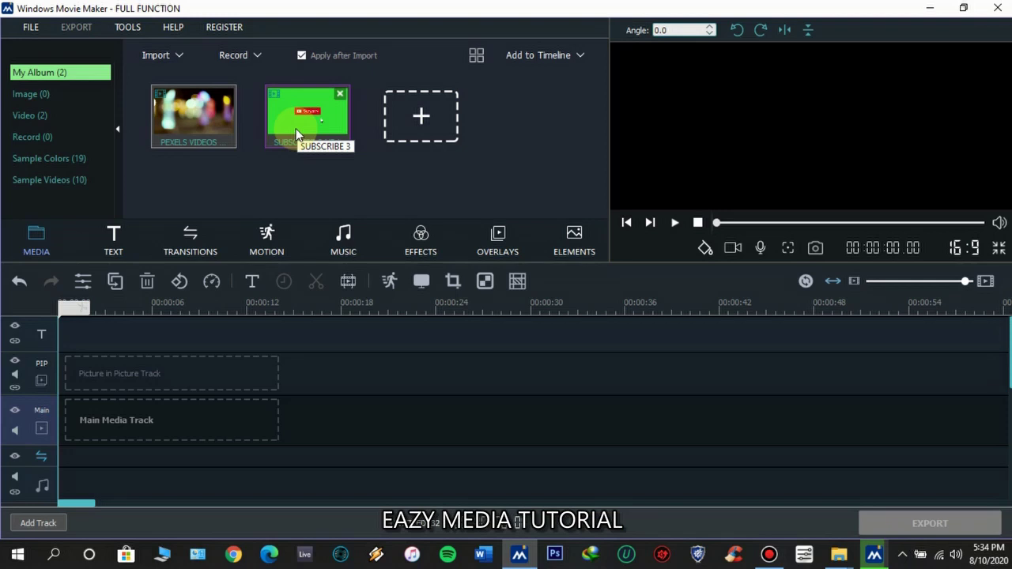
click(204, 126)
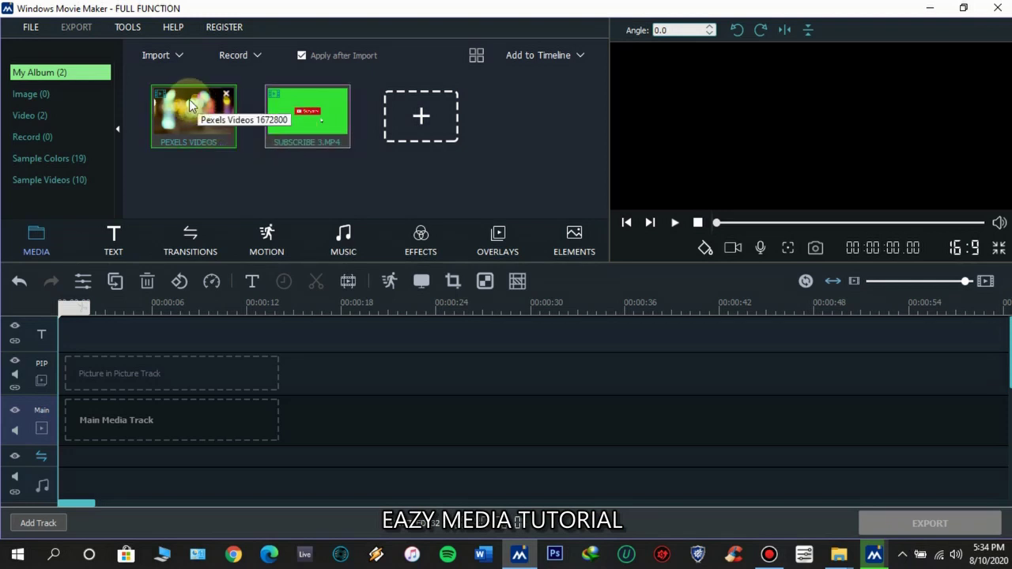
click(289, 127)
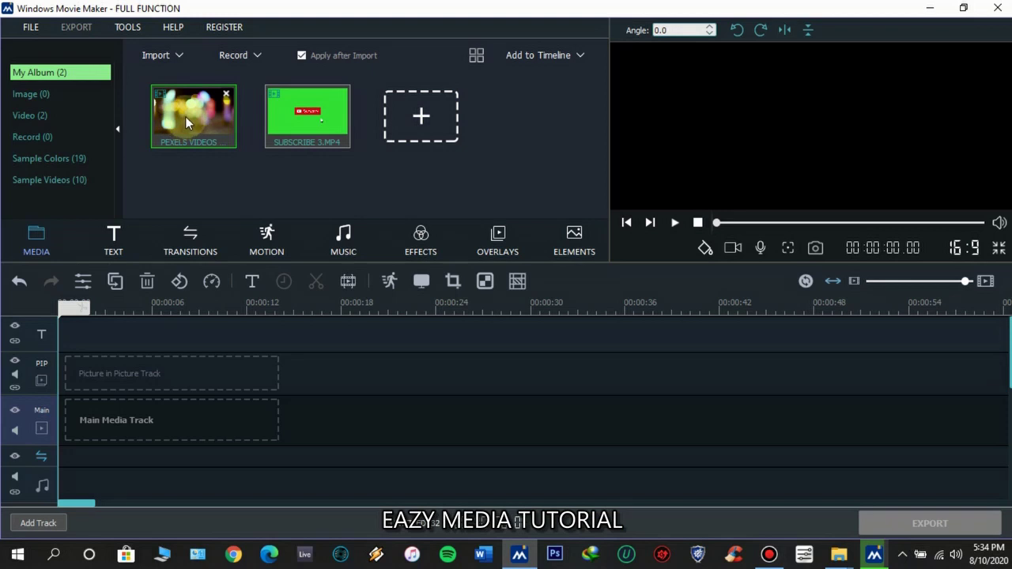
Place the Pexels Videos 1672800 clip on the main media track and SUBSCRIBE 3.MP4 on the picture-in-picture track, both at the start
drag(185, 117, 89, 426)
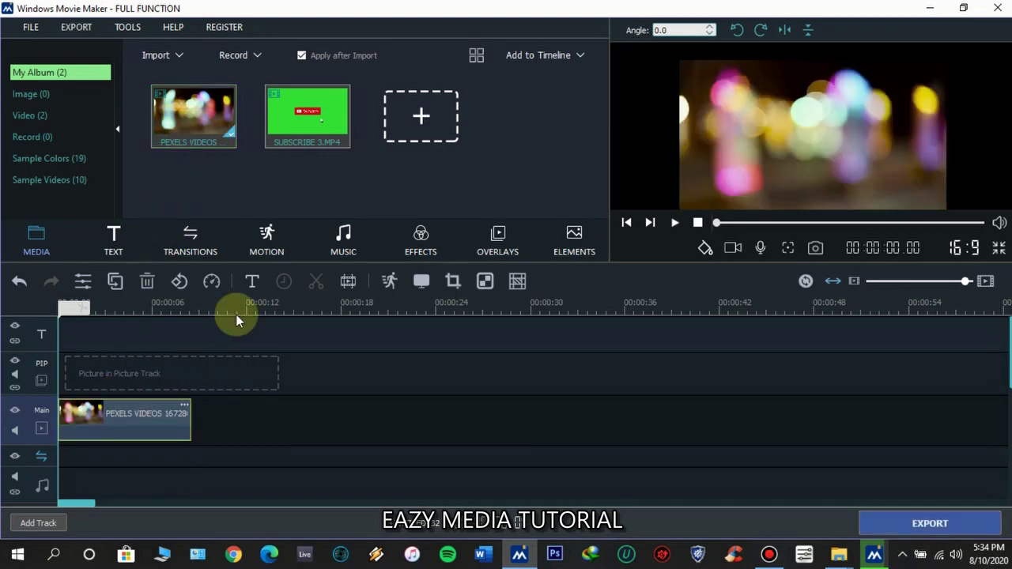
click(284, 125)
drag(286, 121, 66, 355)
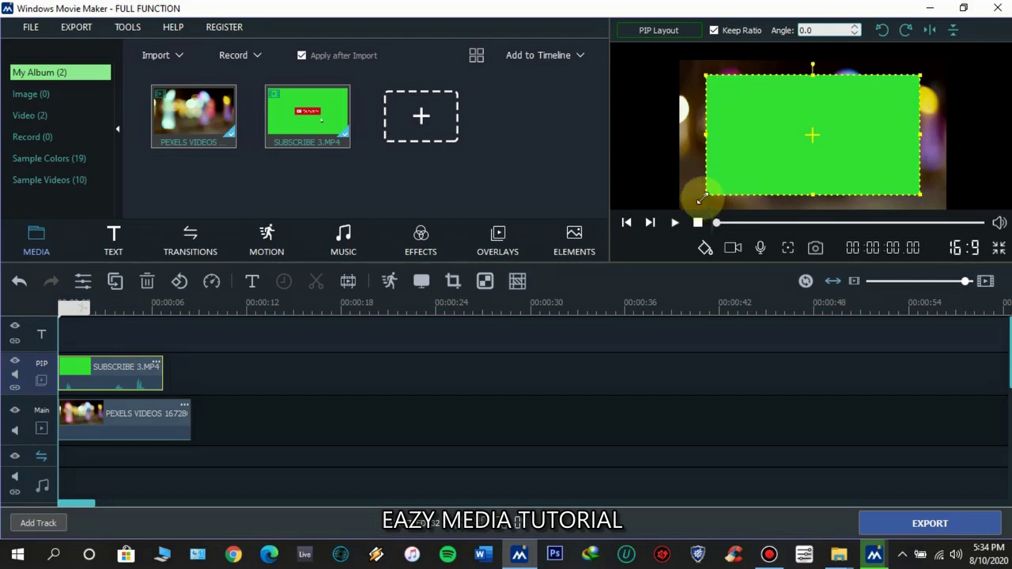
Scale the SUBSCRIBE 3.MP4 overlay down to about half the frame width, keeping it centred over the background video
mouse_move(707, 194)
mouse_down()
mouse_move(791, 138)
mouse_move(709, 193)
mouse_up()
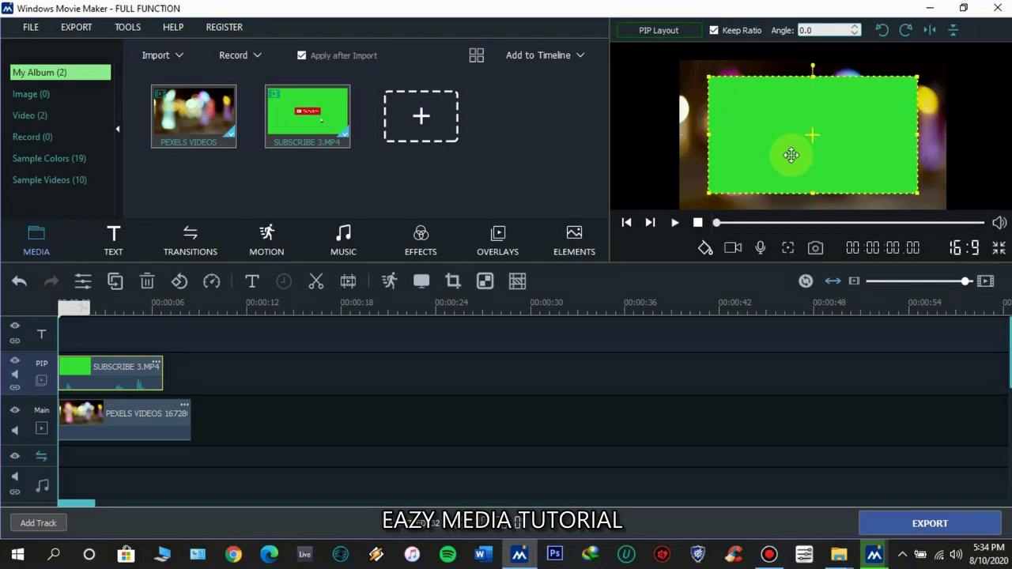
mouse_move(794, 155)
mouse_down()
mouse_move(793, 102)
mouse_move(775, 177)
mouse_move(732, 136)
mouse_move(870, 114)
mouse_move(877, 179)
mouse_move(788, 166)
mouse_move(791, 154)
mouse_up()
drag(705, 192, 737, 175)
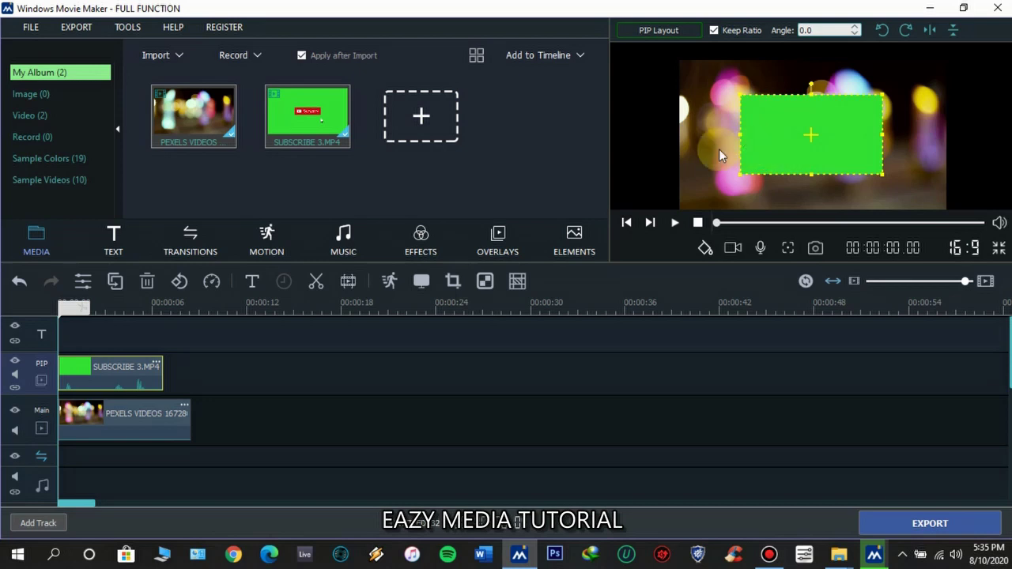
Apply Green Screen to the SUBSCRIBE 3.MP4 overlay with the green chroma colour and opacity 0, and play back the result
right_click(117, 372)
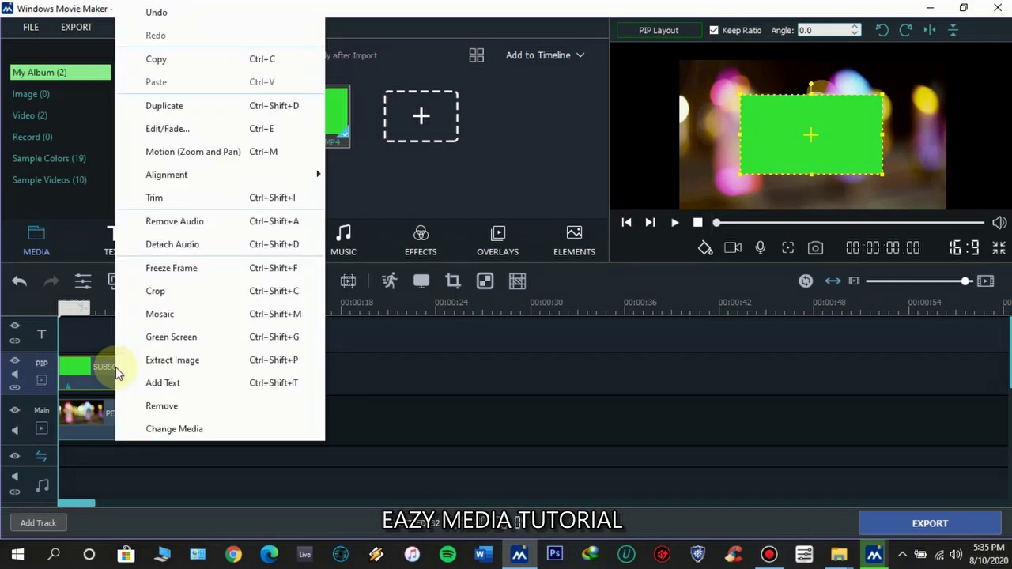
click(170, 339)
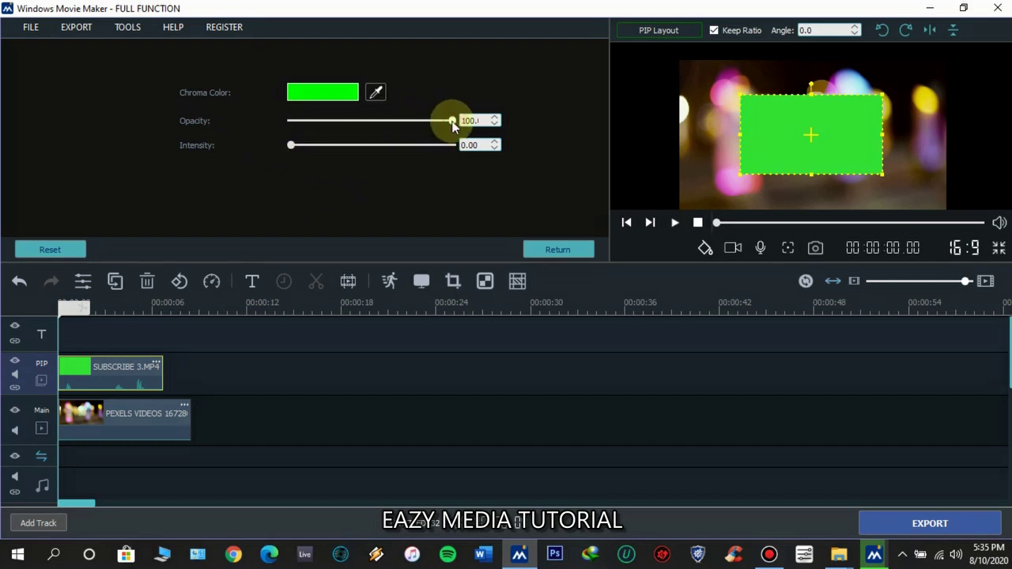
drag(452, 122, 256, 117)
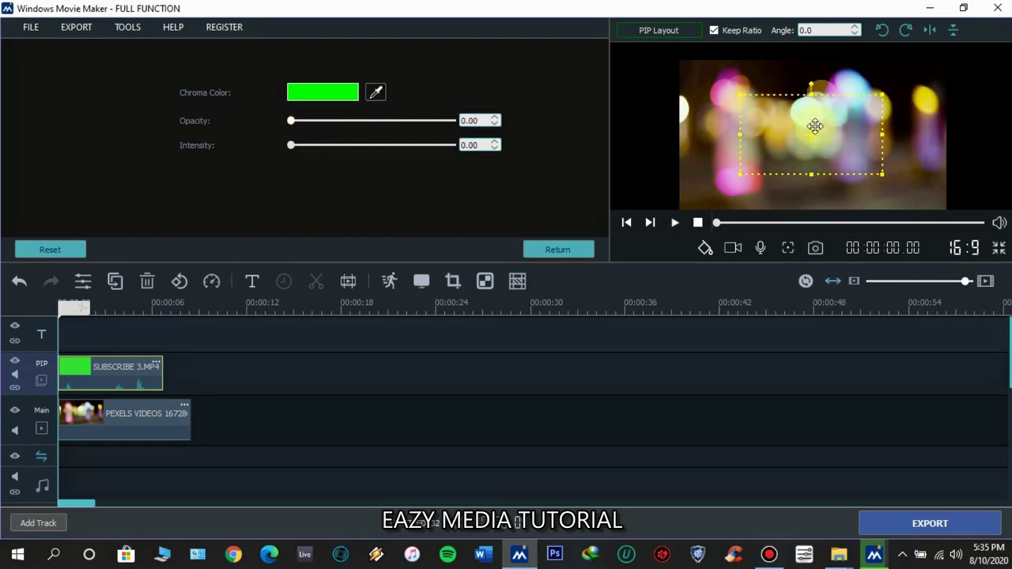
click(676, 223)
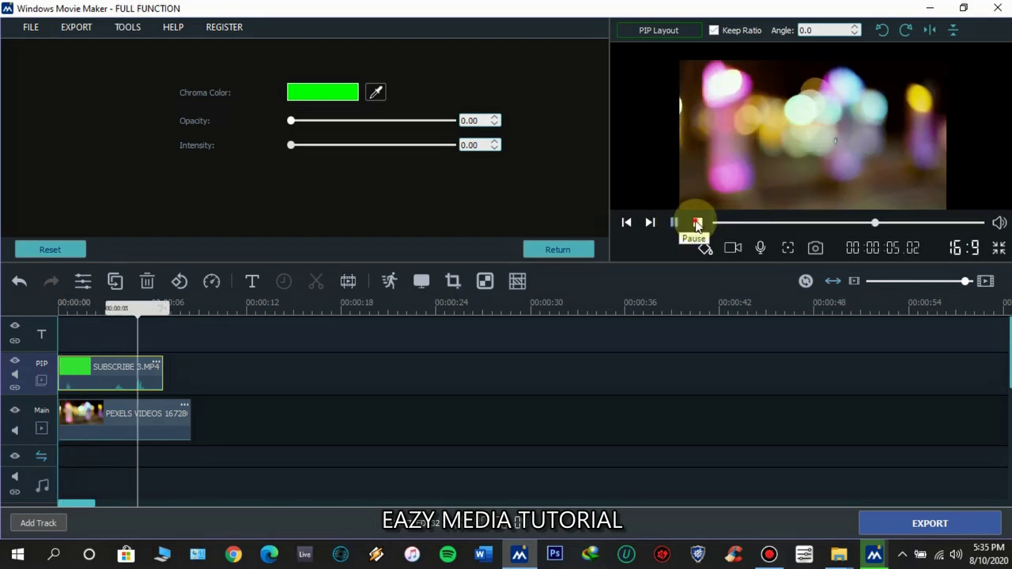
click(697, 223)
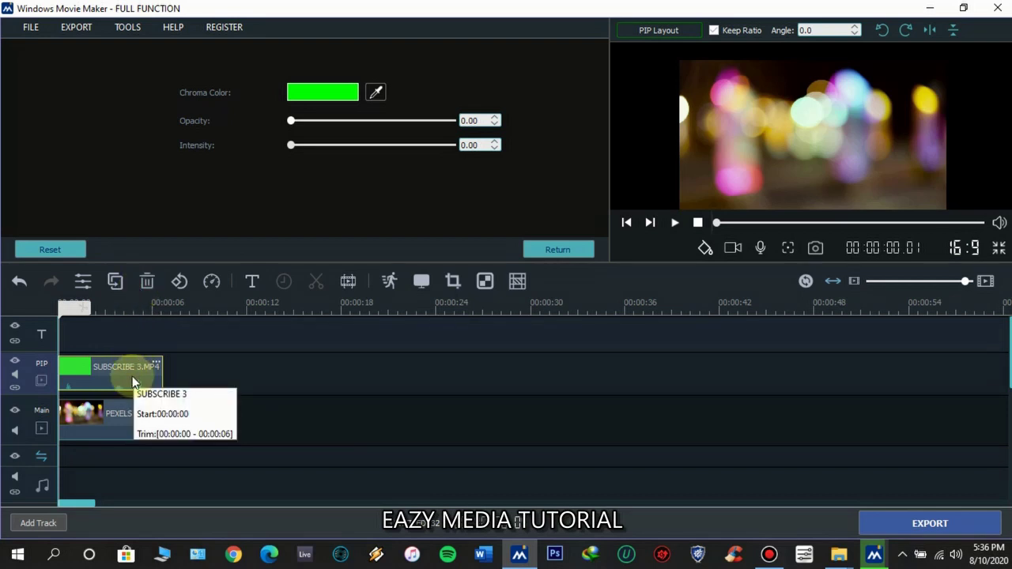
Set the audio volume of the SUBSCRIBE 3.MP4 overlay clip to 20 in its audio settings
double_click(104, 367)
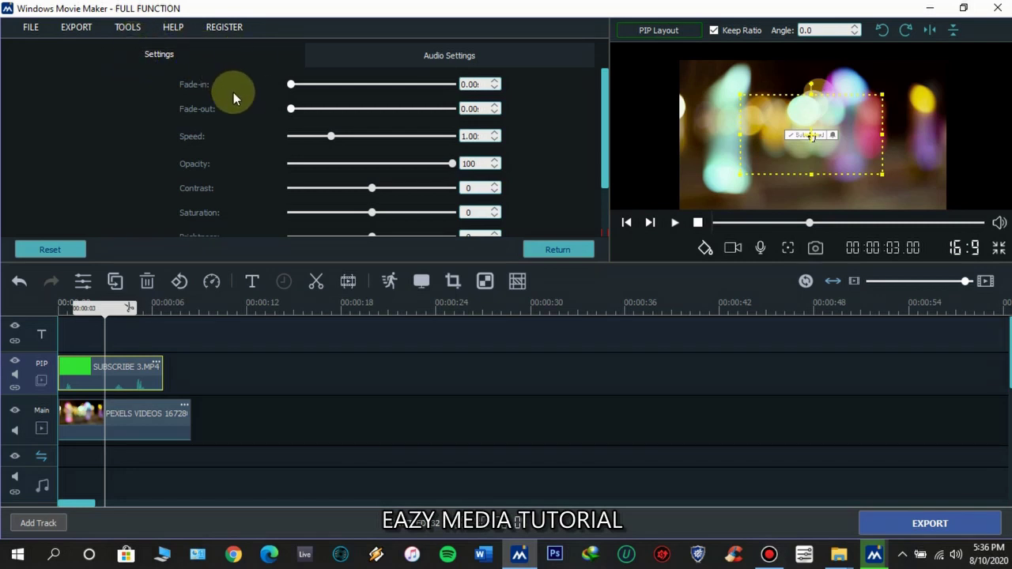
scroll(233, 119, down, 1)
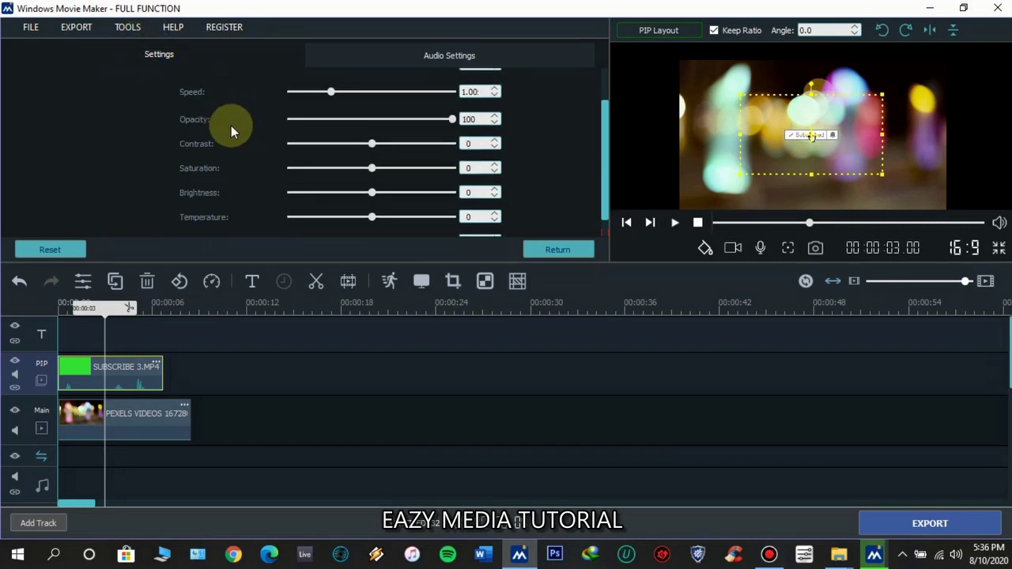
scroll(237, 198, down, 1)
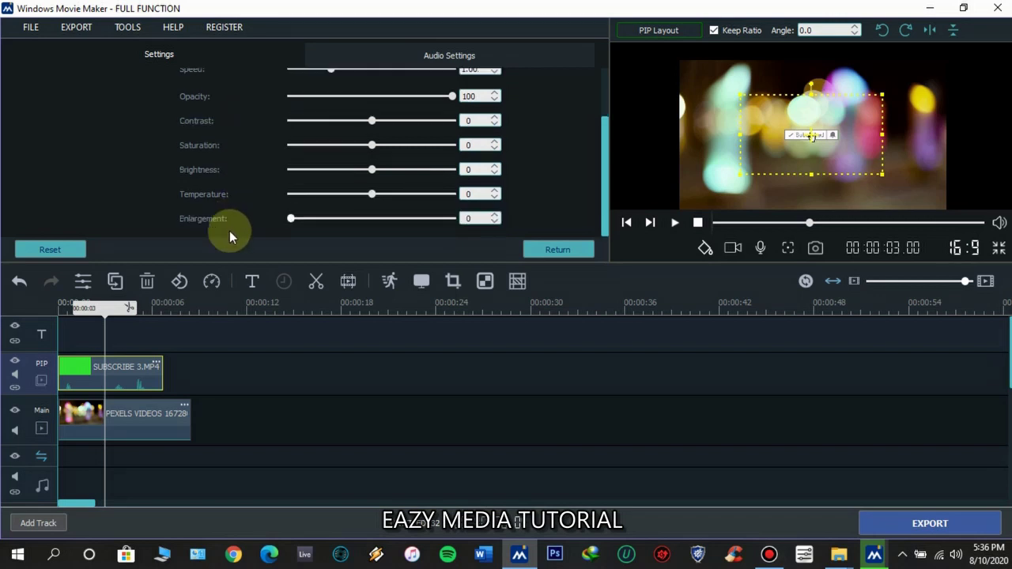
scroll(248, 169, up, 3)
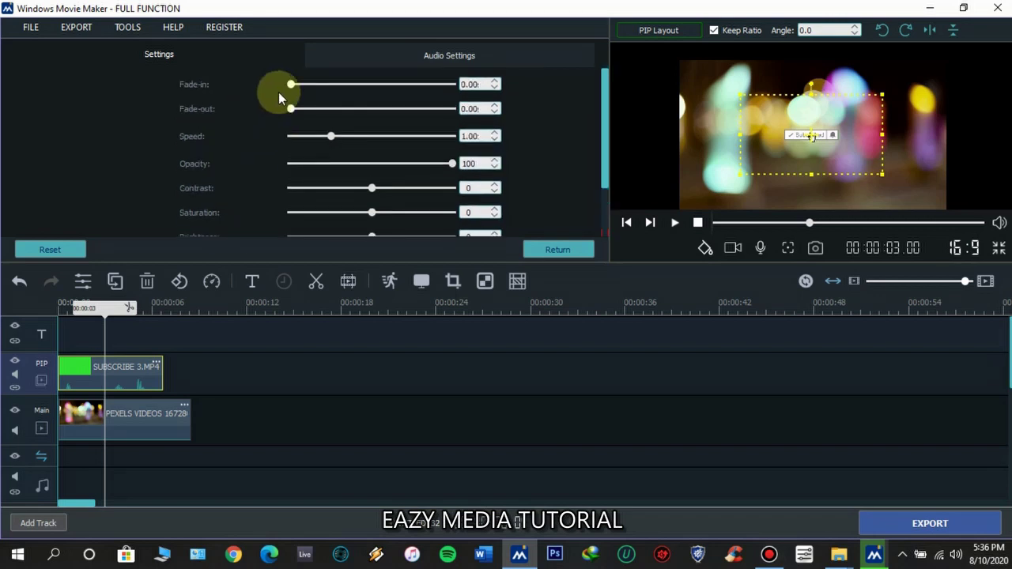
click(354, 62)
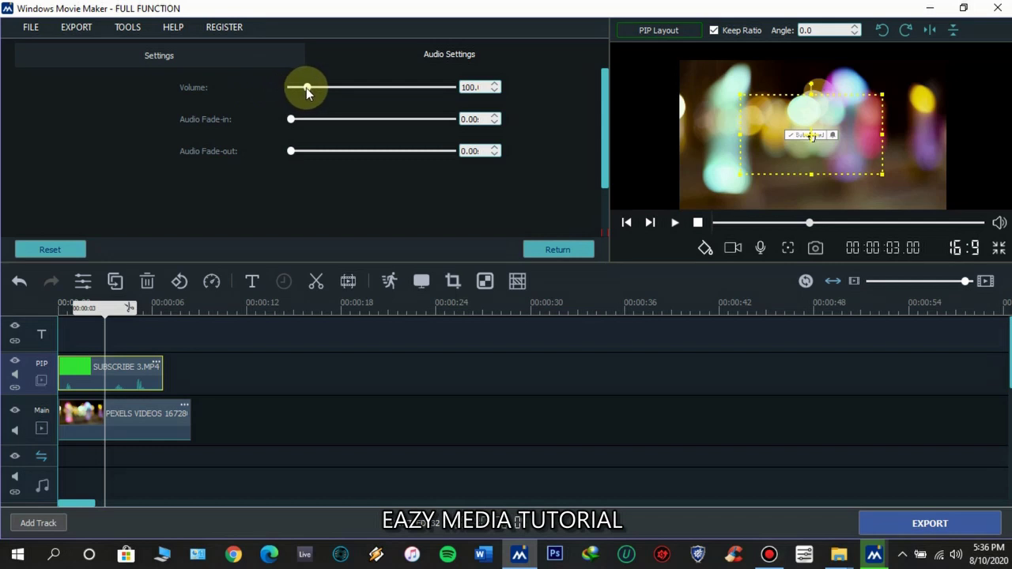
drag(309, 87, 301, 89)
double_click(463, 87)
text(1.)
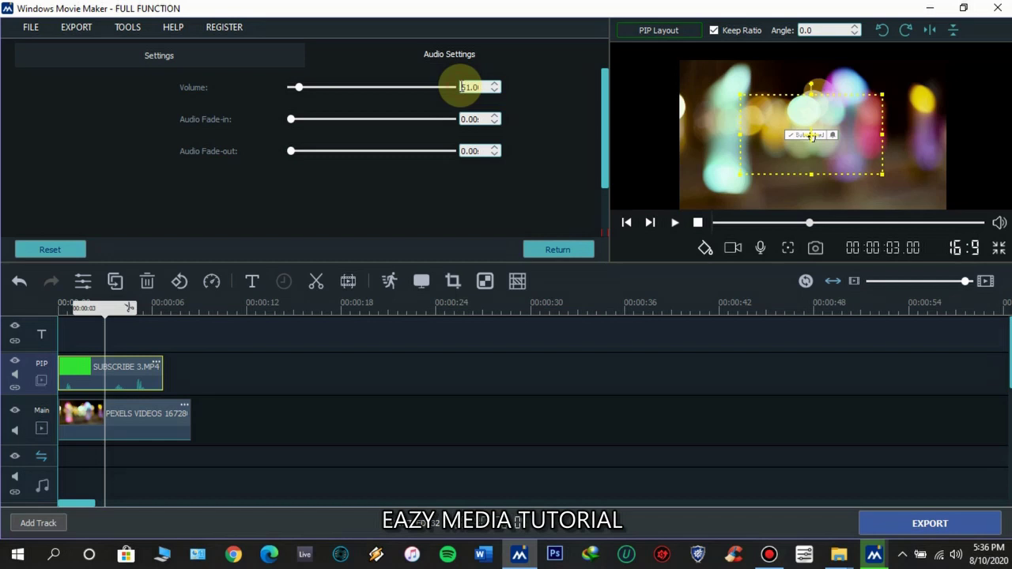
key(Return)
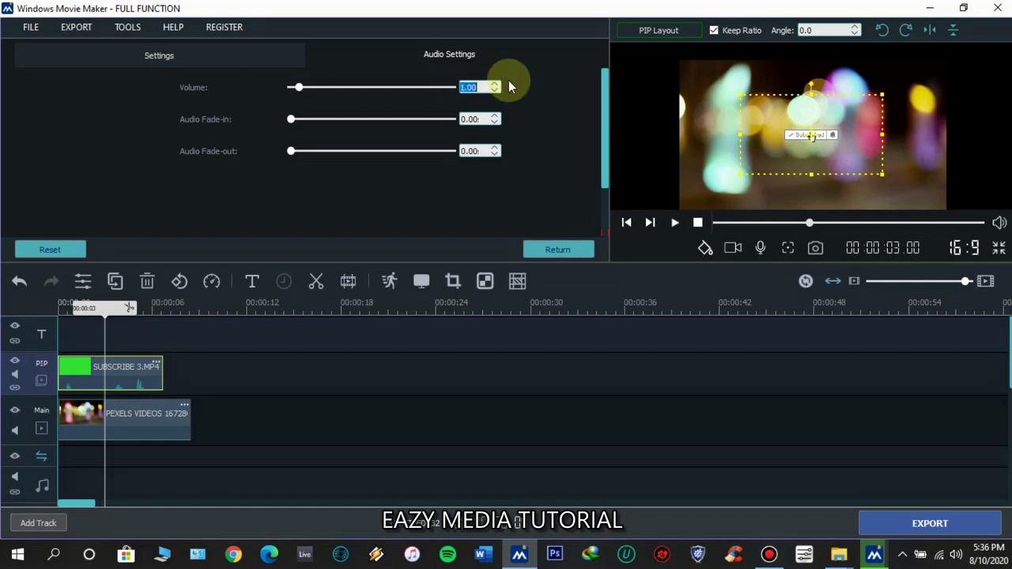
text(20)
click(553, 253)
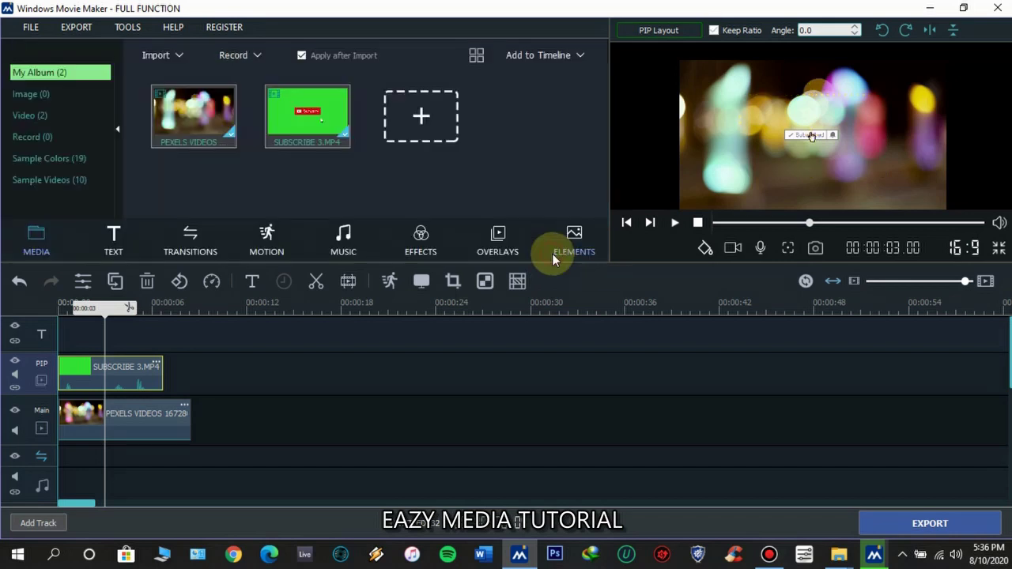
Play the timeline from the start to check the keyed overlay and its sound over the background video
click(688, 225)
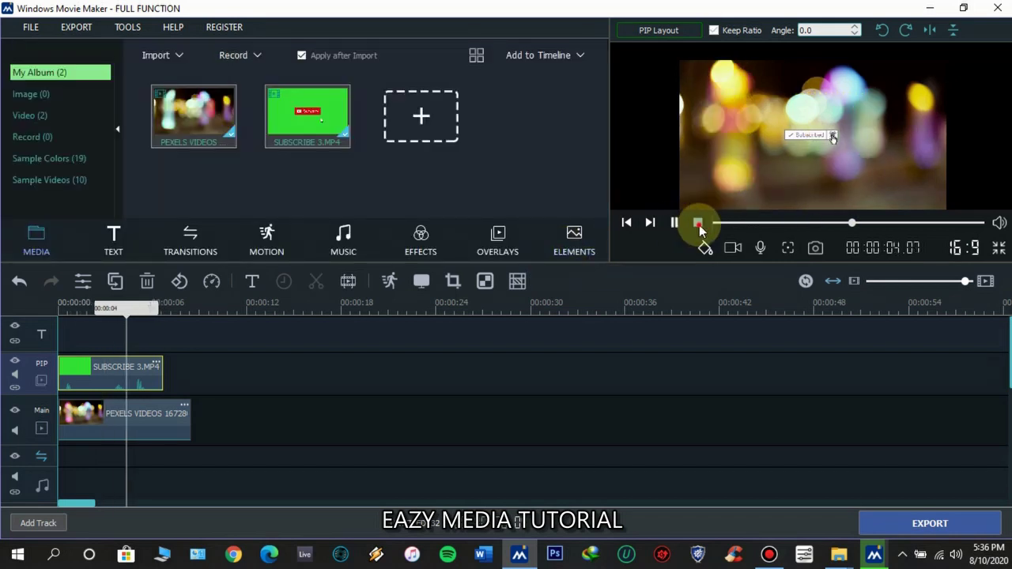
click(677, 225)
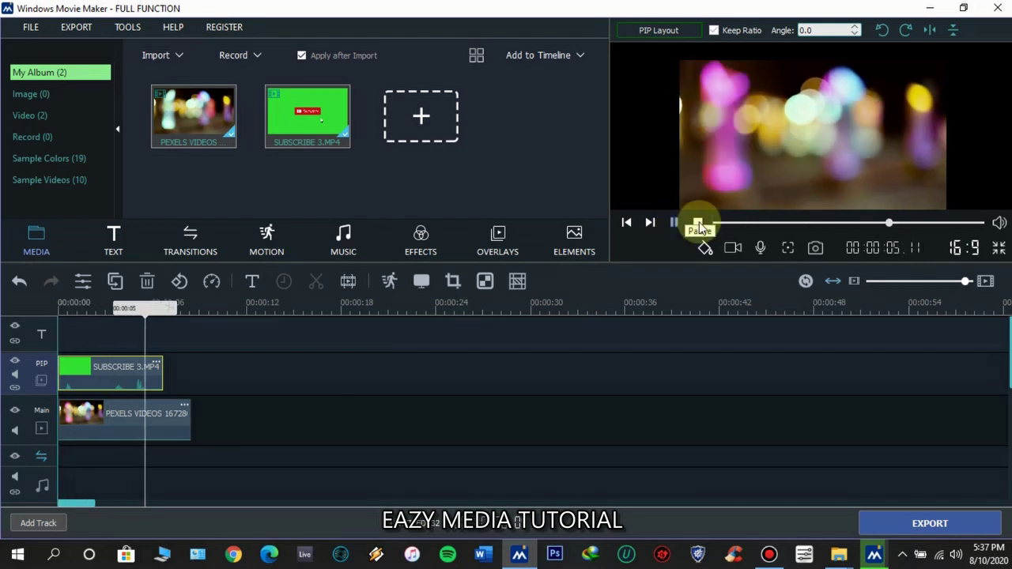
click(698, 225)
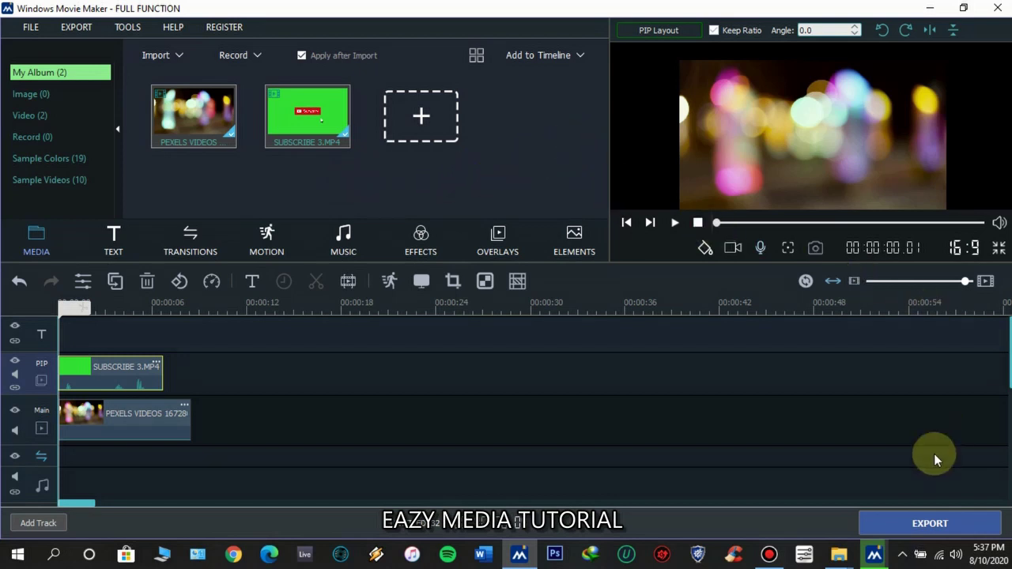
Export the project as an MP4 file named GREEN SCREEN TEST with a frame rate of 30.0 fps
click(910, 521)
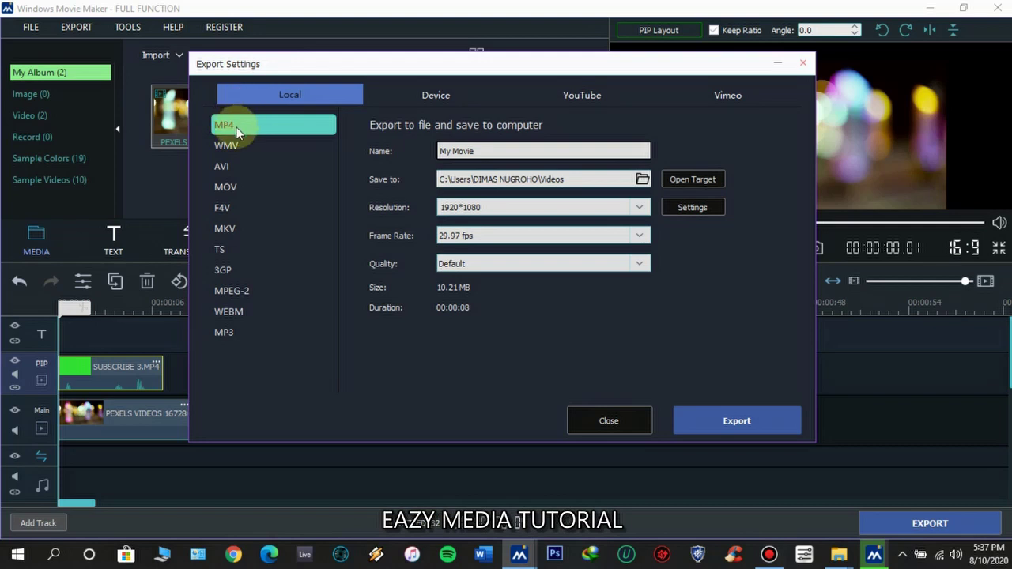
drag(495, 151, 387, 149)
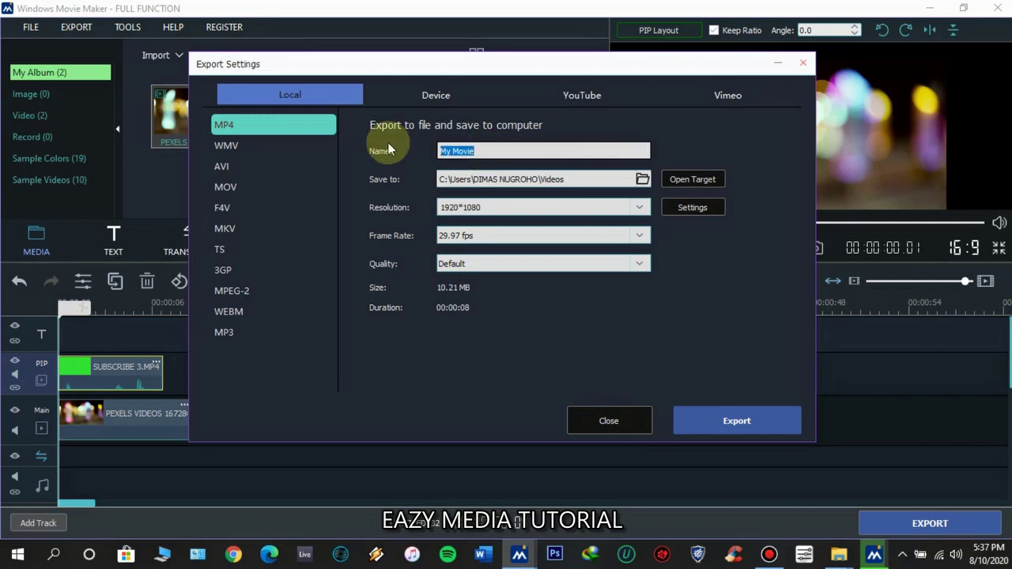
text(GREEN SCREEN TEST)
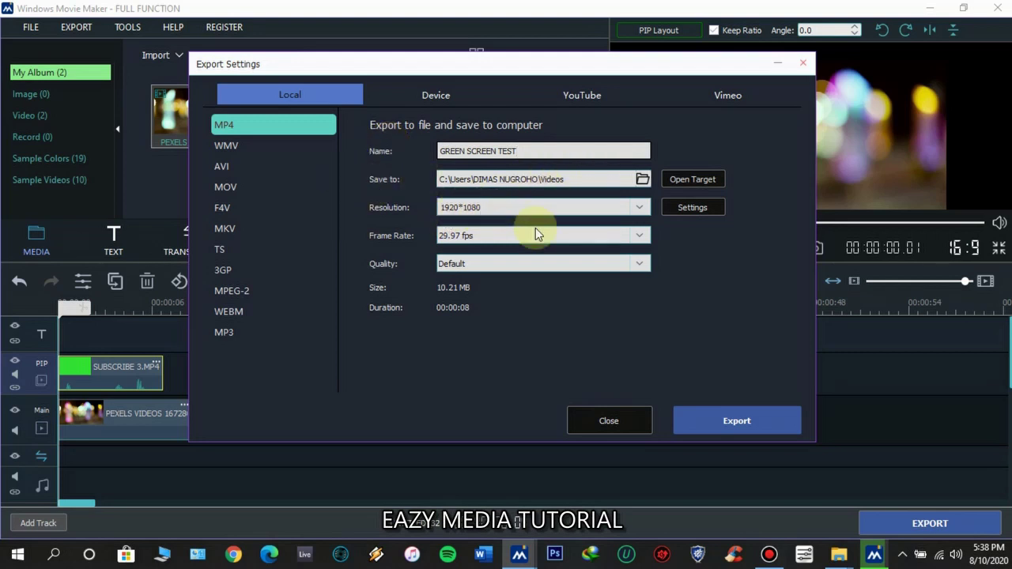
click(639, 239)
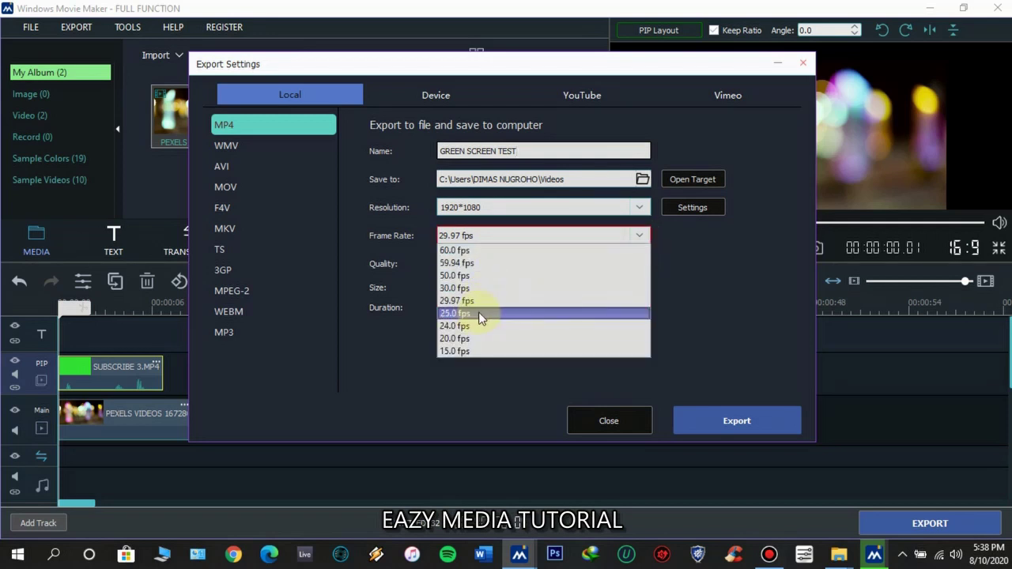
click(480, 289)
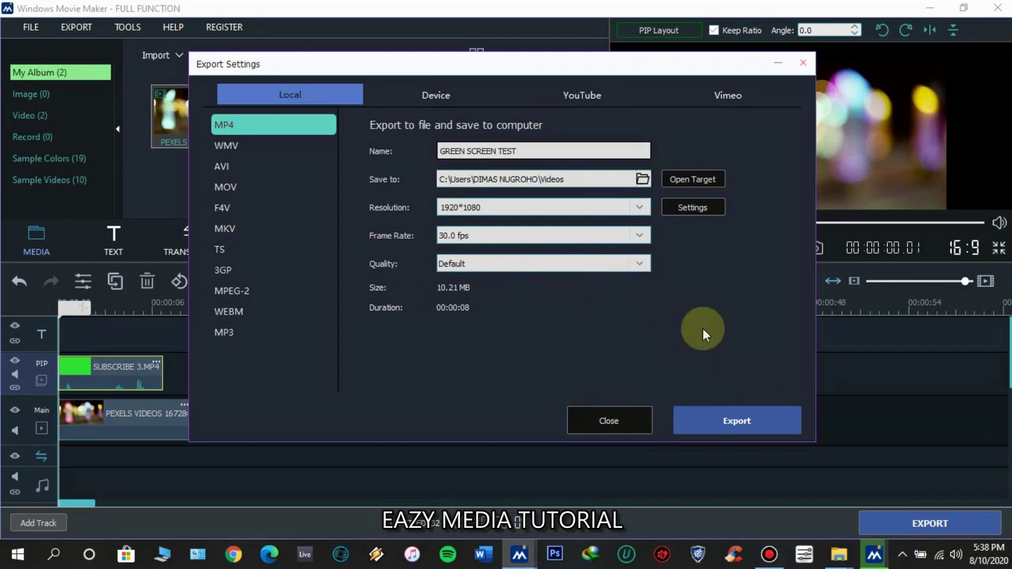
click(705, 414)
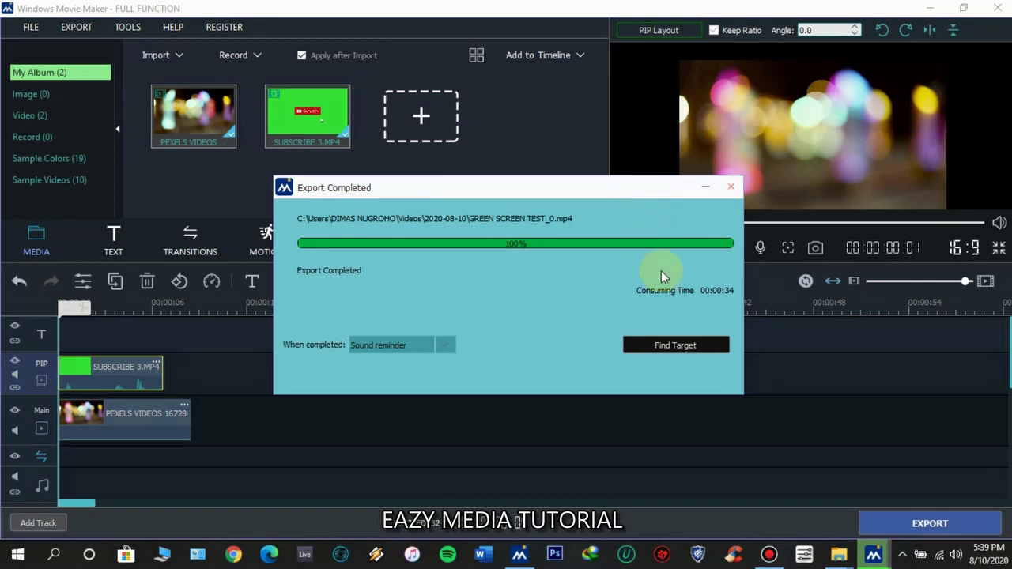
Locate the exported GREEN SCREEN TEST_0.mp4 in its folder and watch it full screen in VLC media player, replaying it once
click(675, 345)
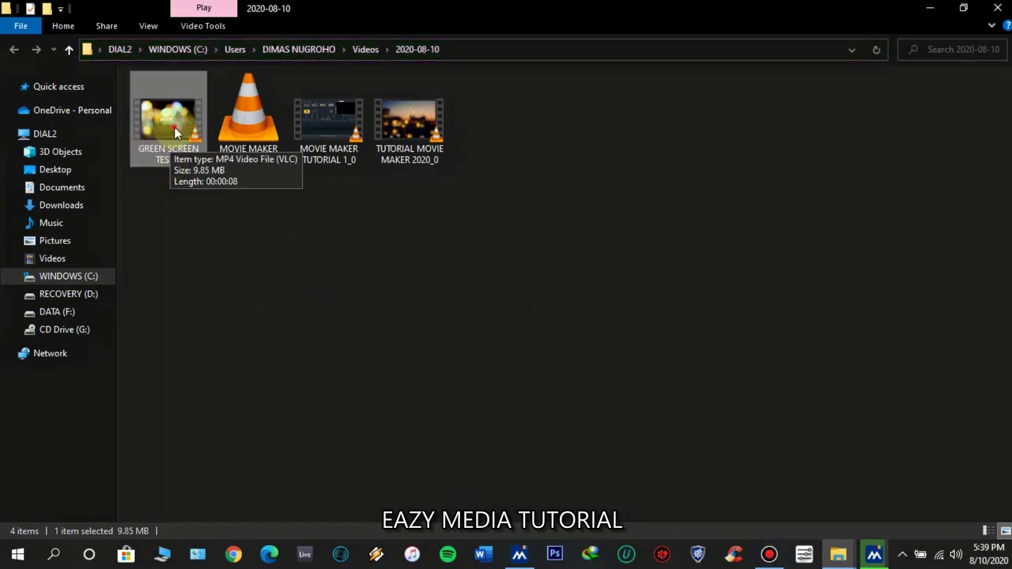
double_click(173, 126)
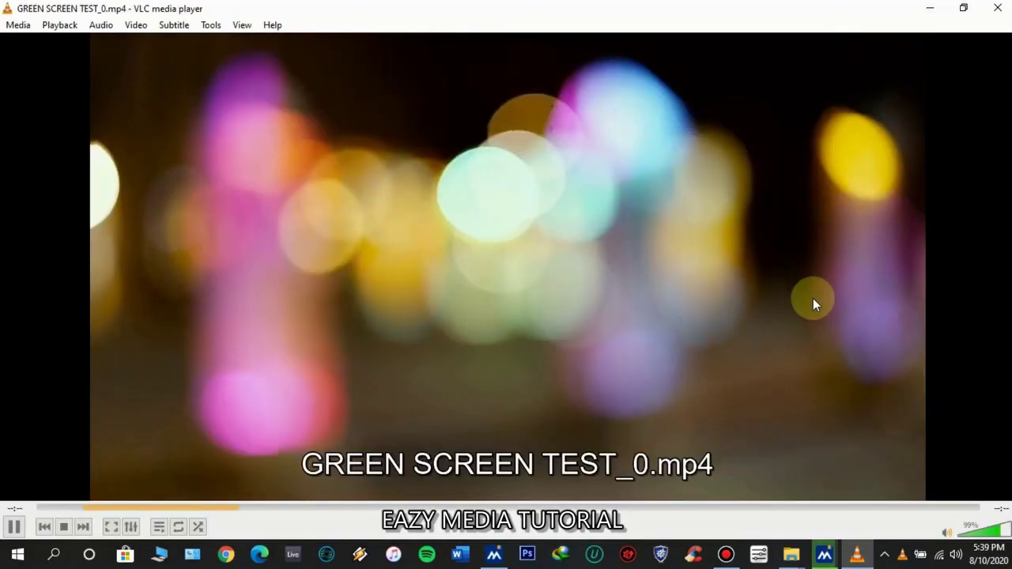
double_click(813, 303)
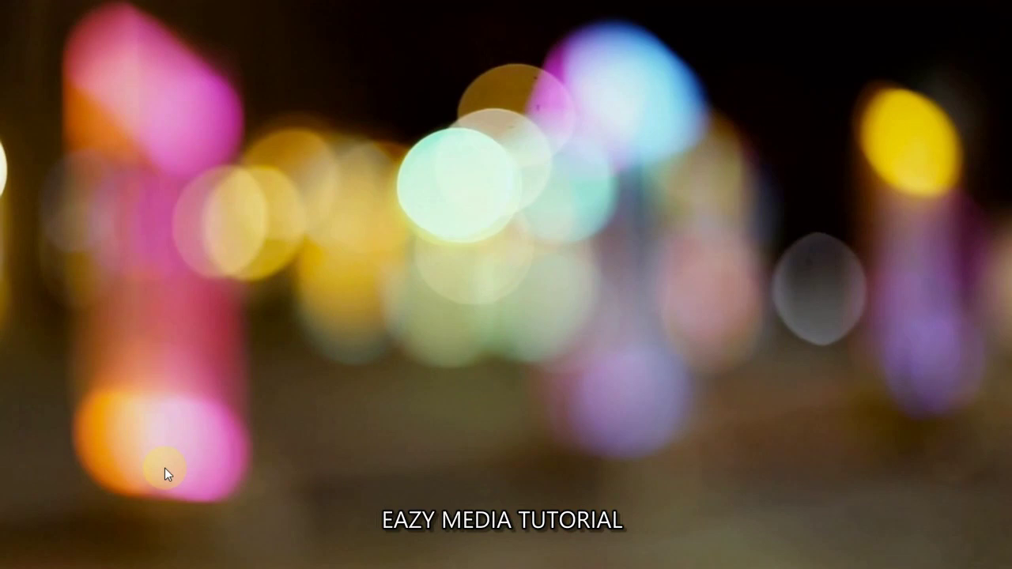
mouse_move(286, 558)
click(286, 558)
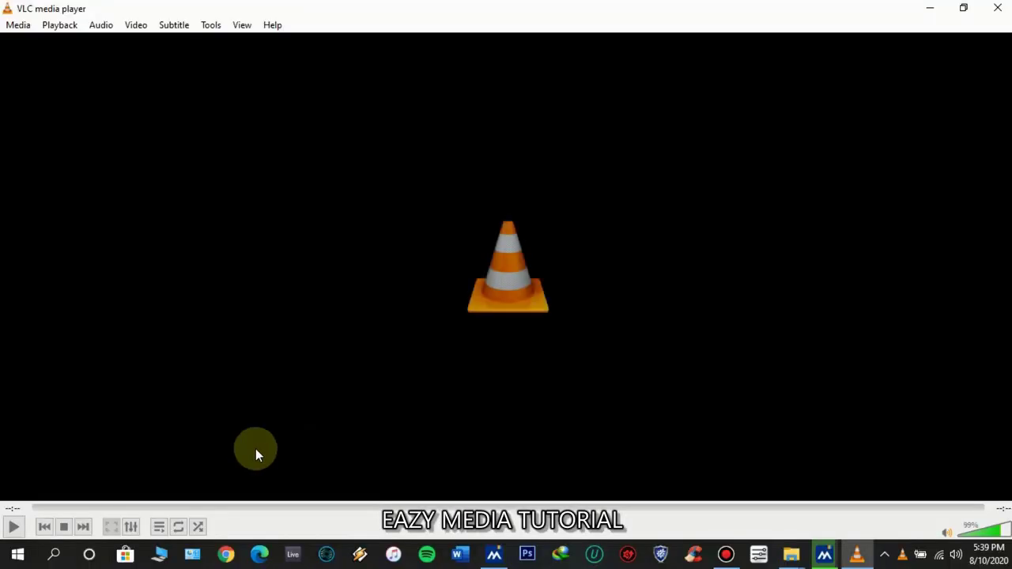
click(13, 526)
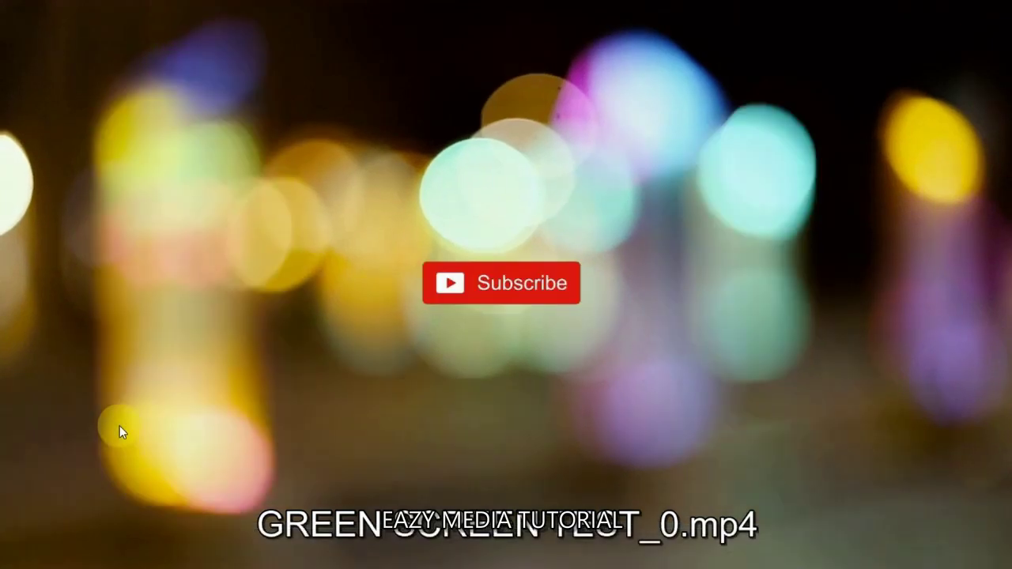